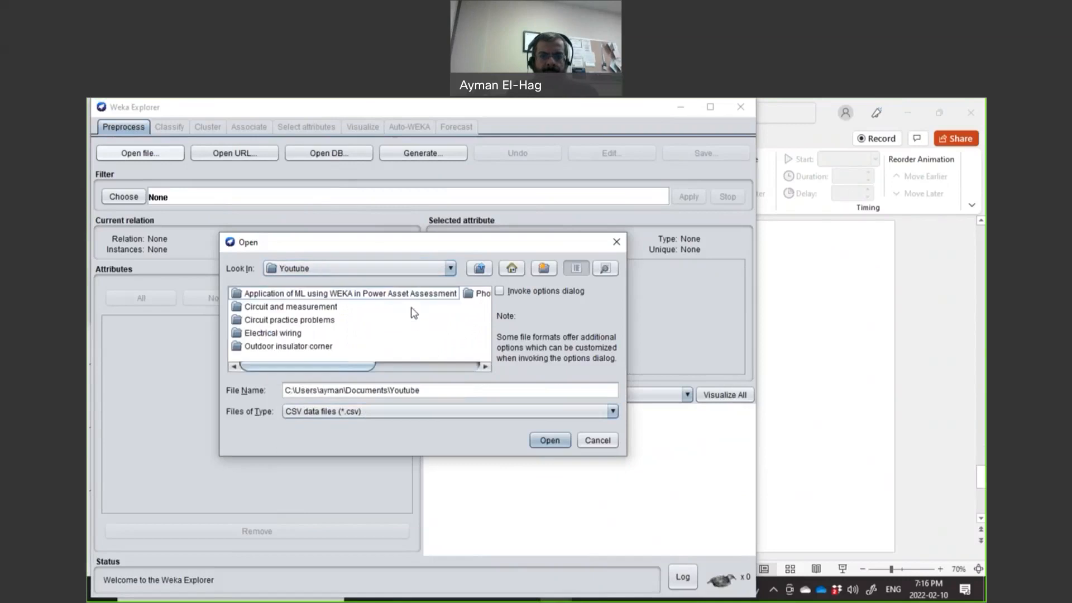
Step: Load IFT_data_classification_3class.csv from the "Application of ML using WEKA in Power Asset Assessment" folder and show the IFT attribute's class distribution
{"action": "left_click", "coordinate": [409, 299]}
{"action": "double_click", "coordinate": [409, 300]}
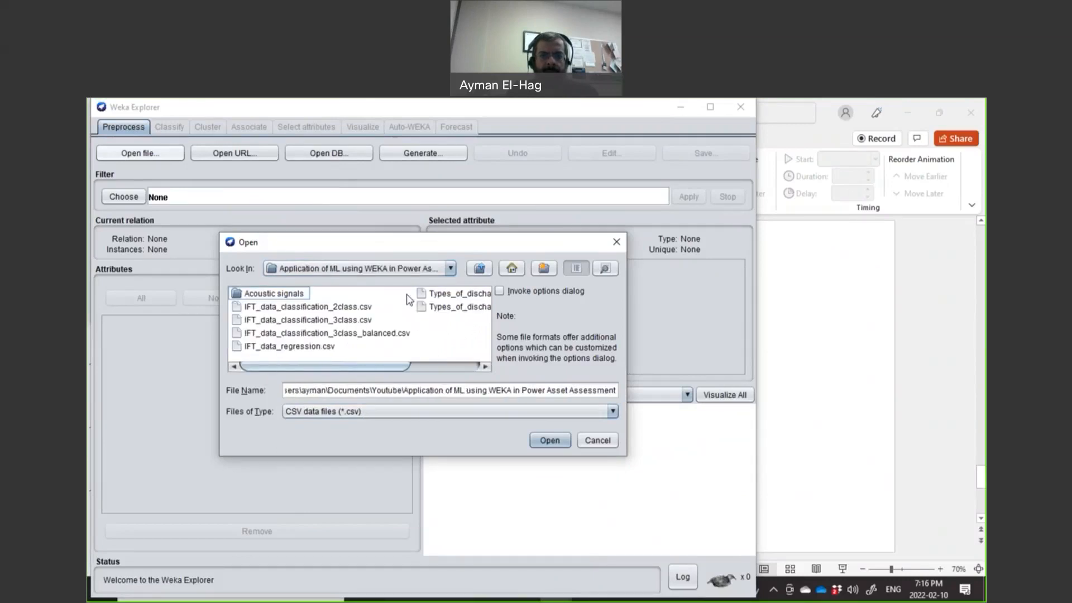
{"action": "left_click", "coordinate": [364, 322]}
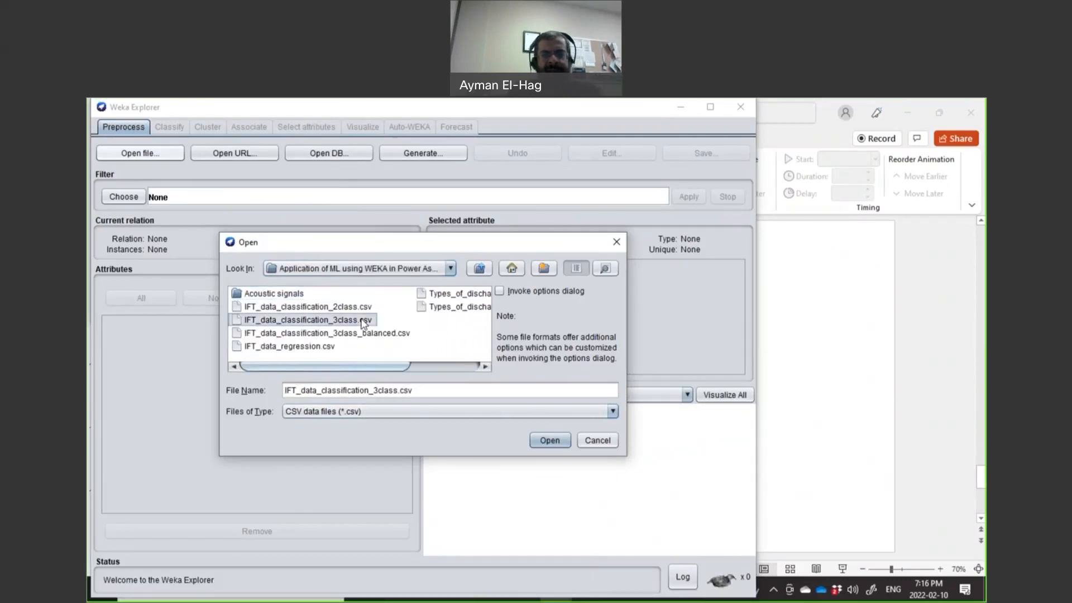
{"action": "left_click", "coordinate": [558, 442]}
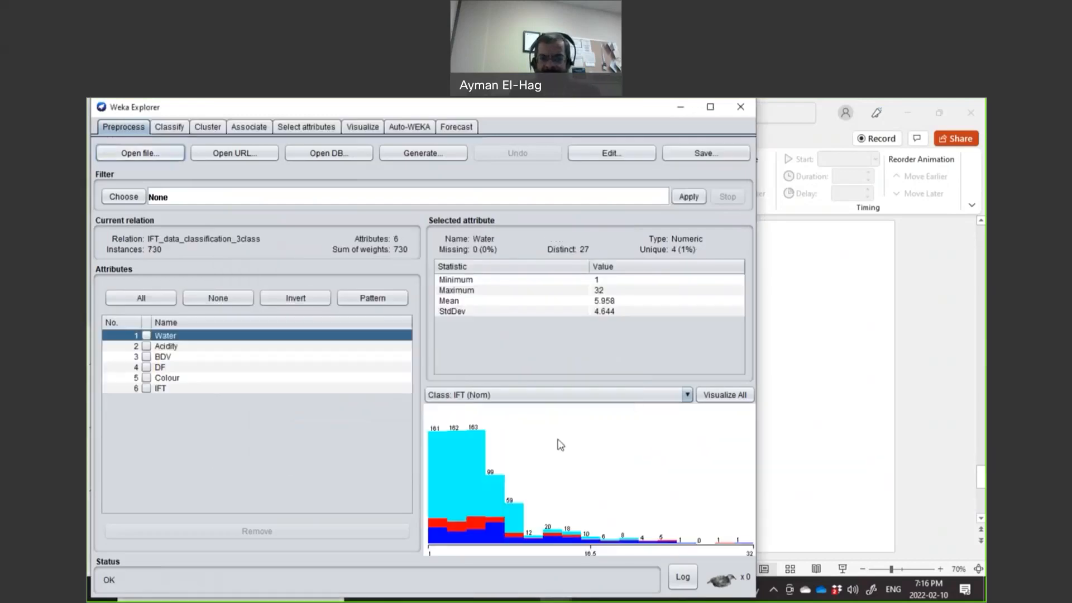
{"action": "left_click", "coordinate": [196, 389]}
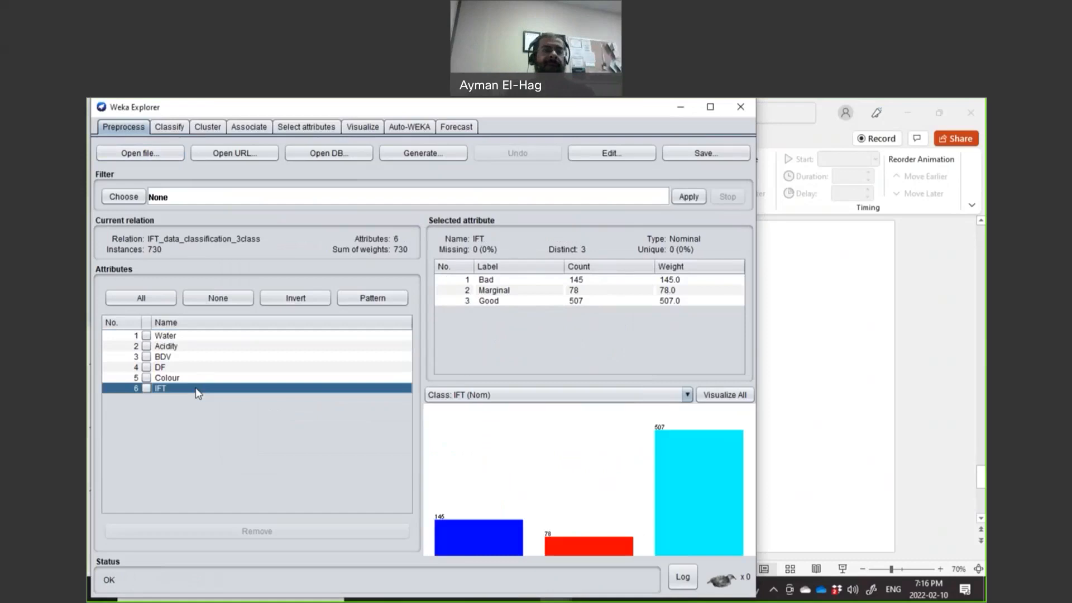
Step: Choose the SMO function as the classifier and run it with cross-validation on the IFT class
{"action": "left_click", "coordinate": [169, 128]}
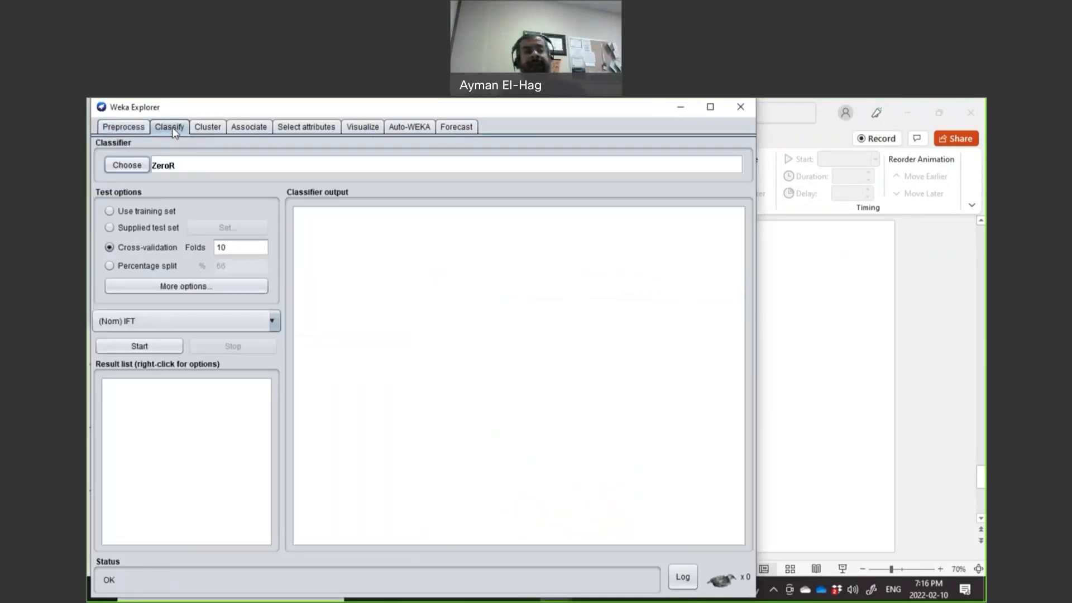
{"action": "left_click", "coordinate": [128, 165]}
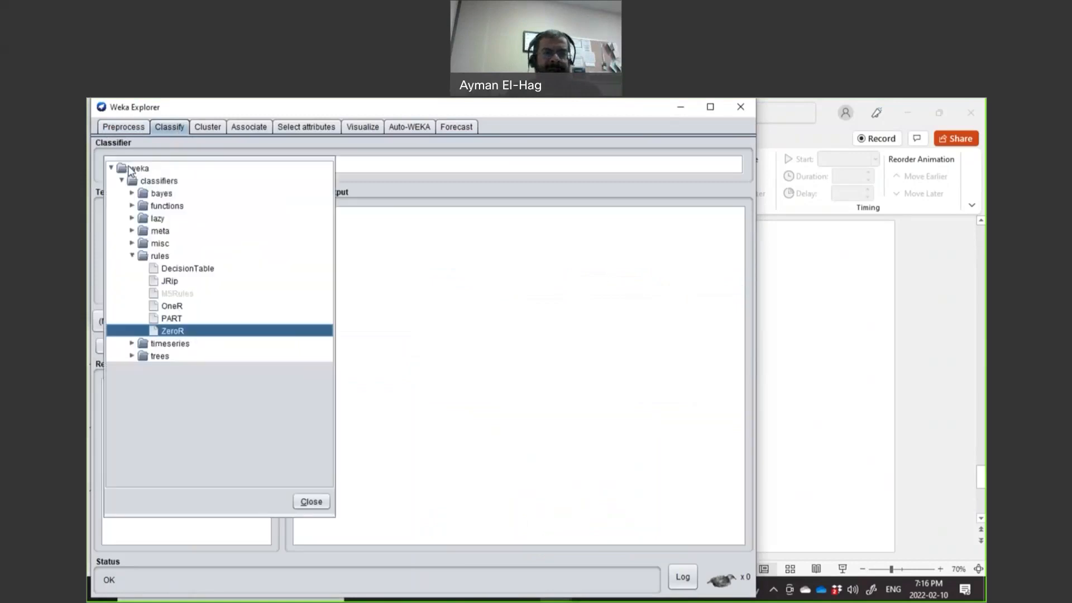
{"action": "left_click", "coordinate": [133, 206]}
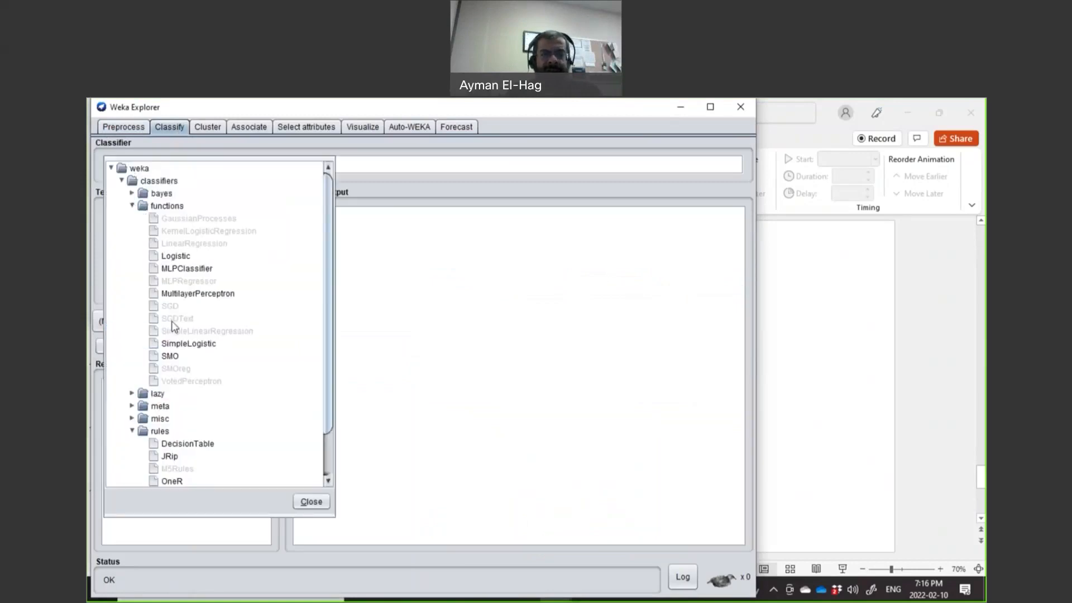
{"action": "left_click", "coordinate": [171, 355]}
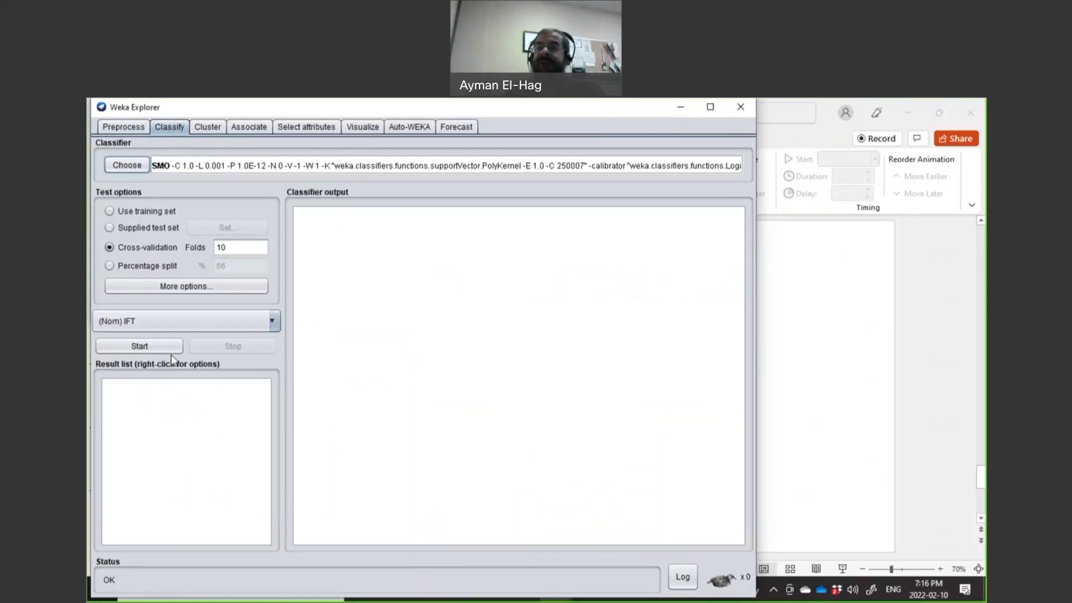
{"action": "left_click", "coordinate": [140, 346]}
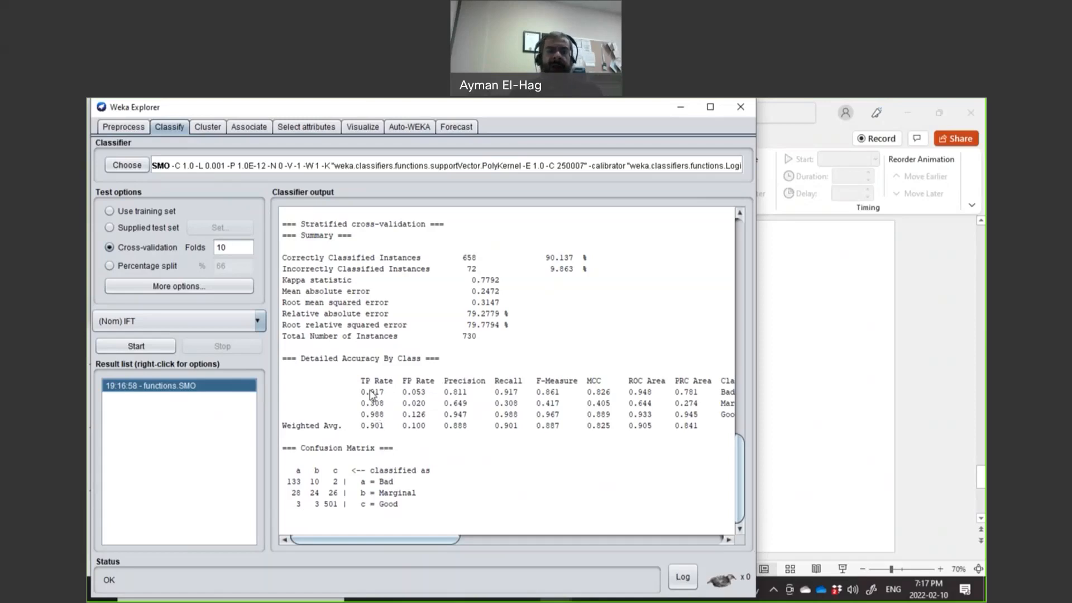
Step: Change the SMO classifier's kernel to NormalizedPolyKernel and rerun the cross-validation
{"action": "left_click", "coordinate": [162, 167]}
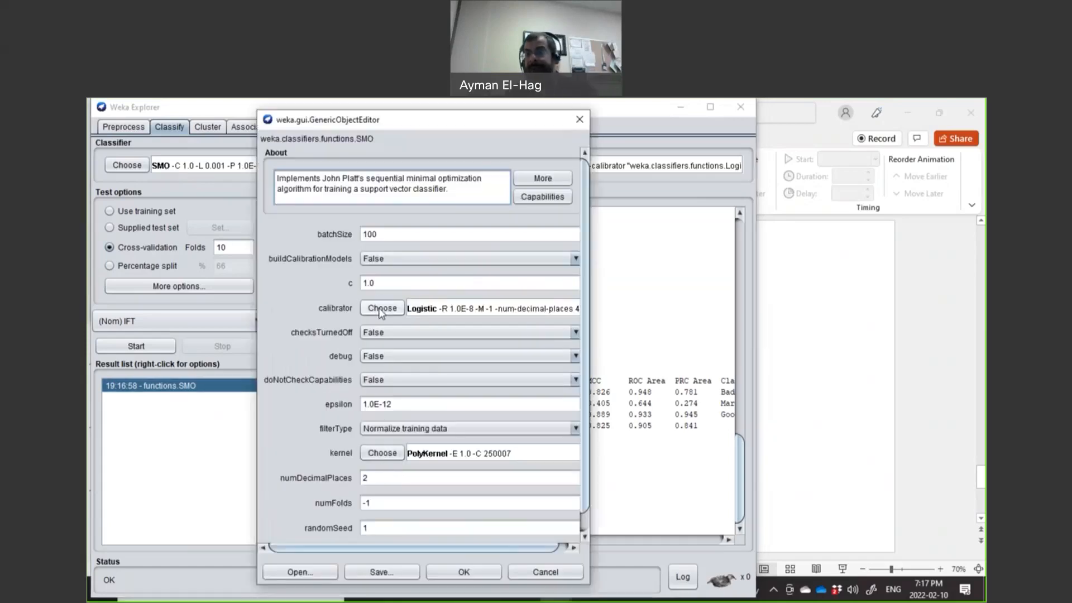
{"action": "left_click", "coordinate": [382, 453]}
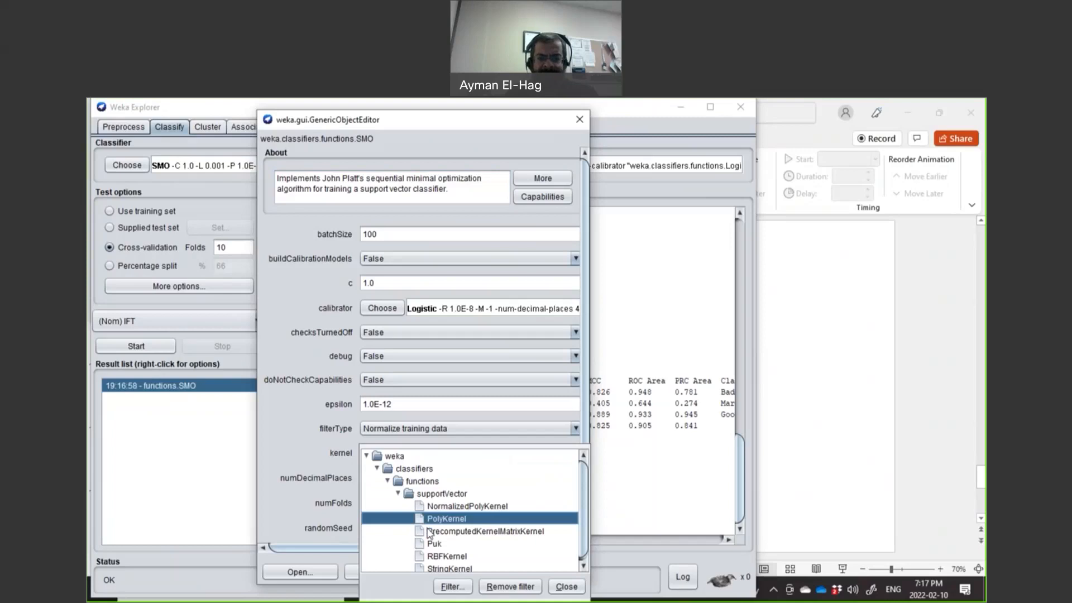
{"action": "mouse_move", "coordinate": [444, 512]}
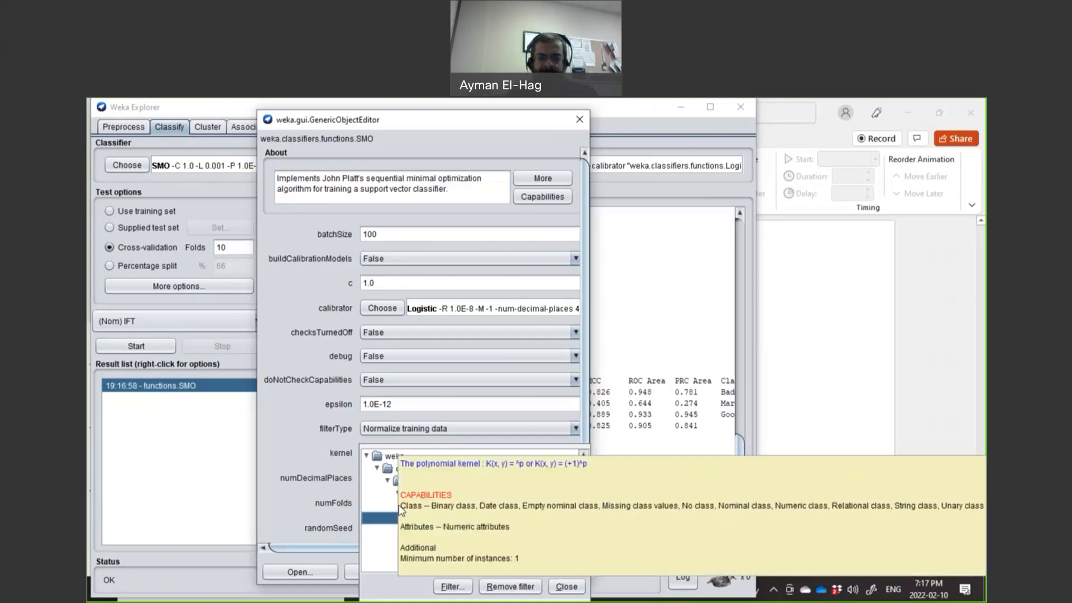
{"action": "left_click", "coordinate": [436, 506]}
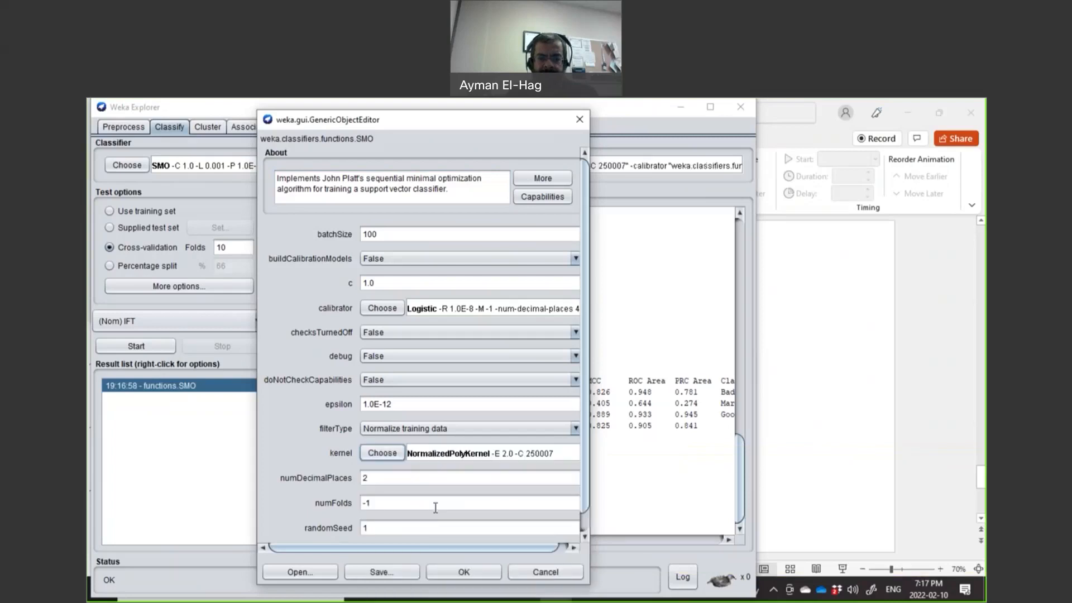
{"action": "left_click", "coordinate": [461, 573]}
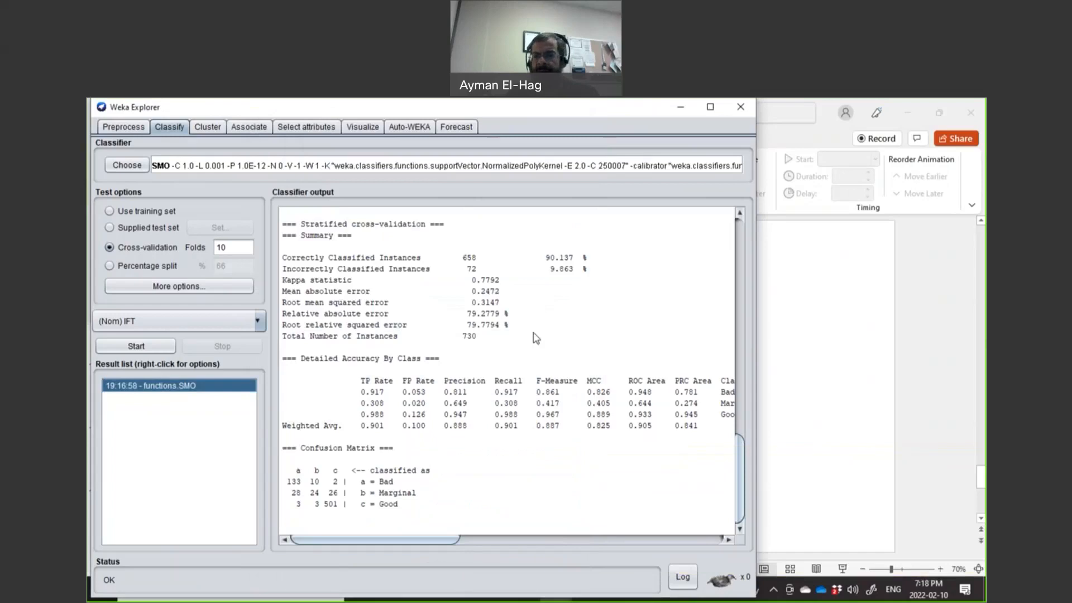
{"action": "left_click", "coordinate": [139, 347]}
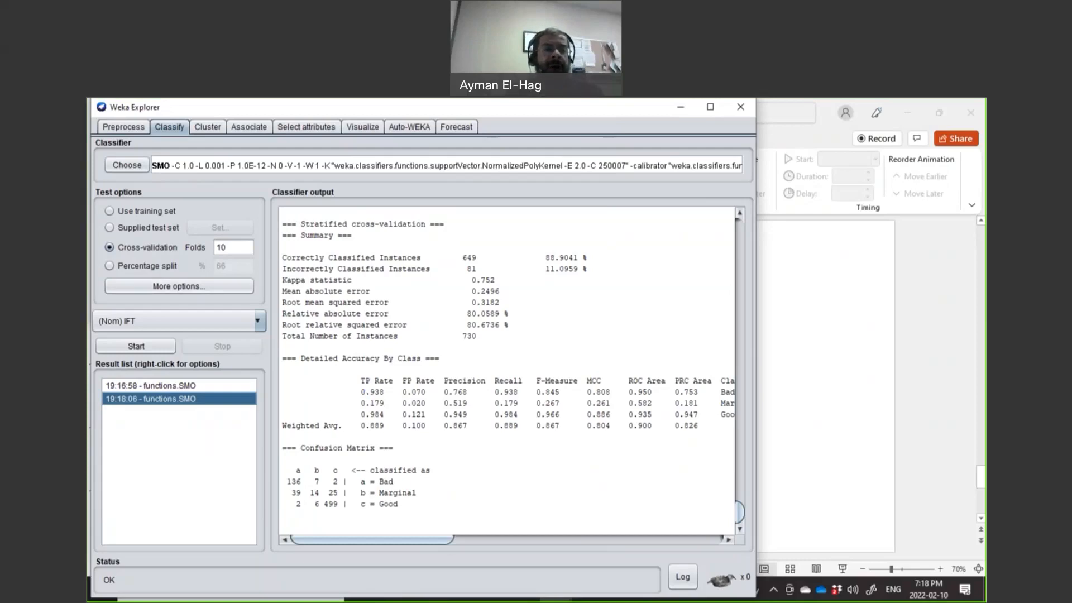
Step: Switch the classifier to the lazy IBk nearest-neighbour algorithm and run it with its default settings
{"action": "left_click", "coordinate": [122, 167]}
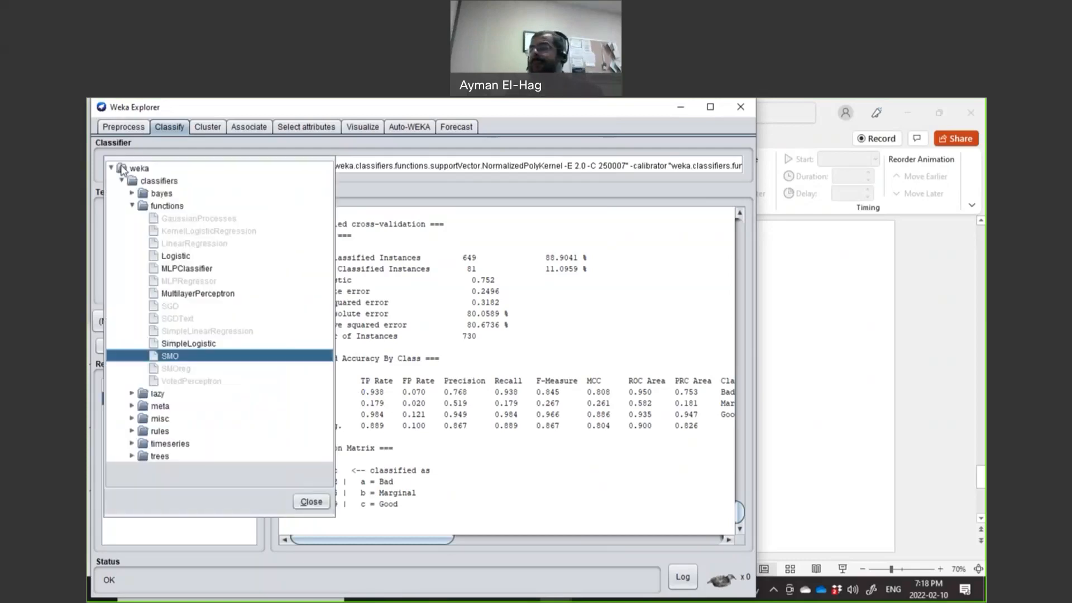
{"action": "left_click", "coordinate": [133, 206]}
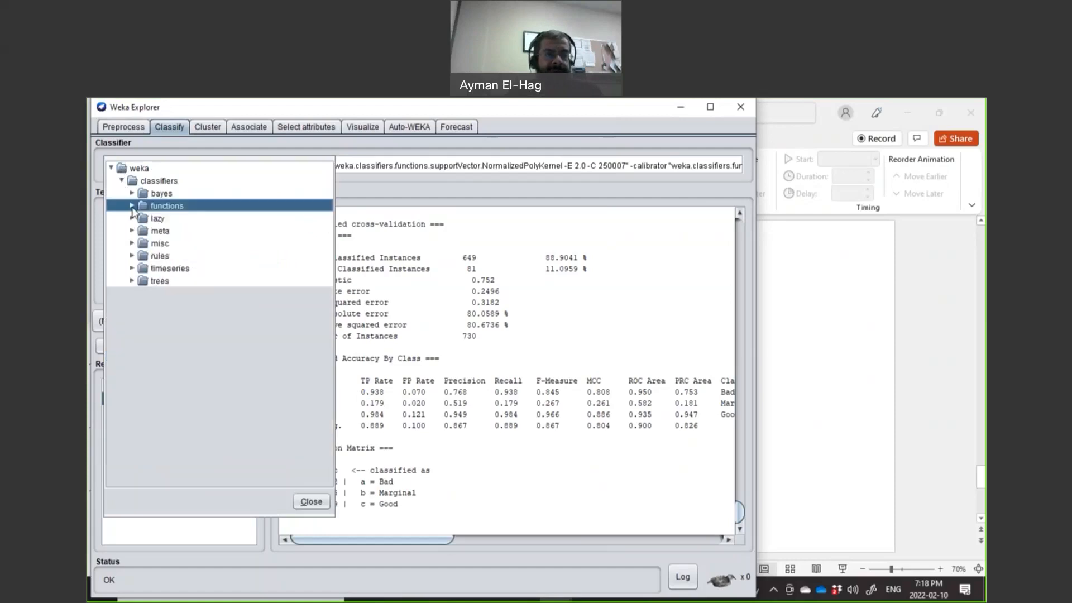
{"action": "left_click", "coordinate": [133, 218]}
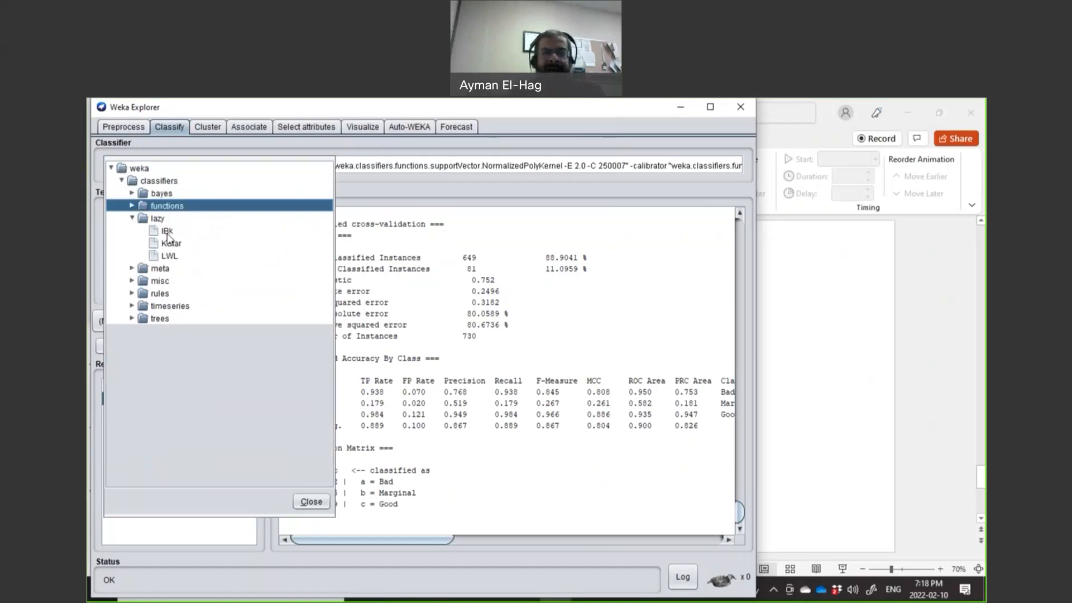
{"action": "mouse_move", "coordinate": [167, 236]}
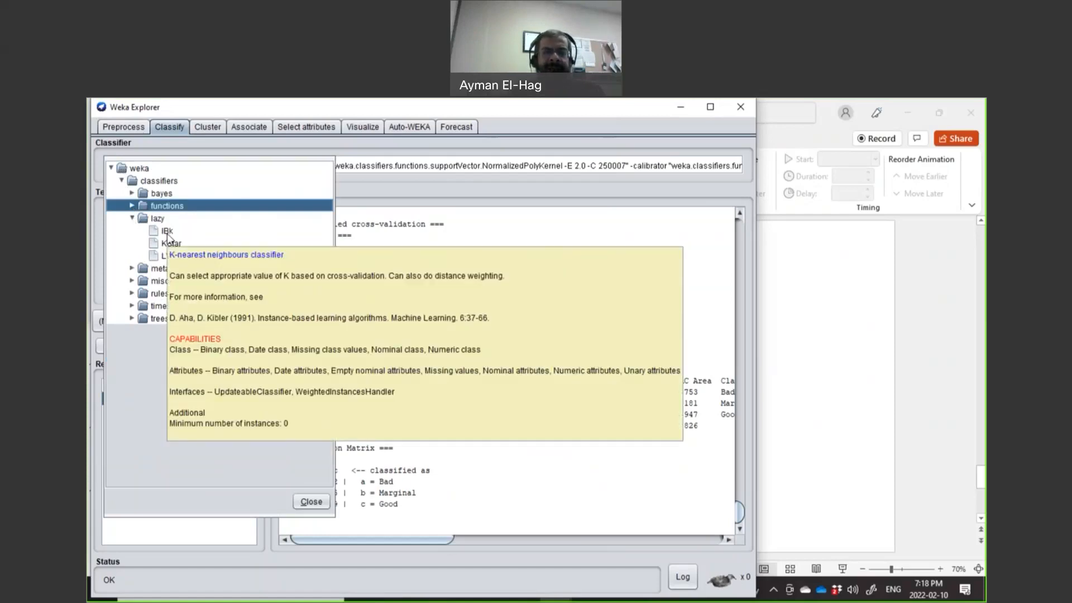
{"action": "left_click", "coordinate": [167, 232]}
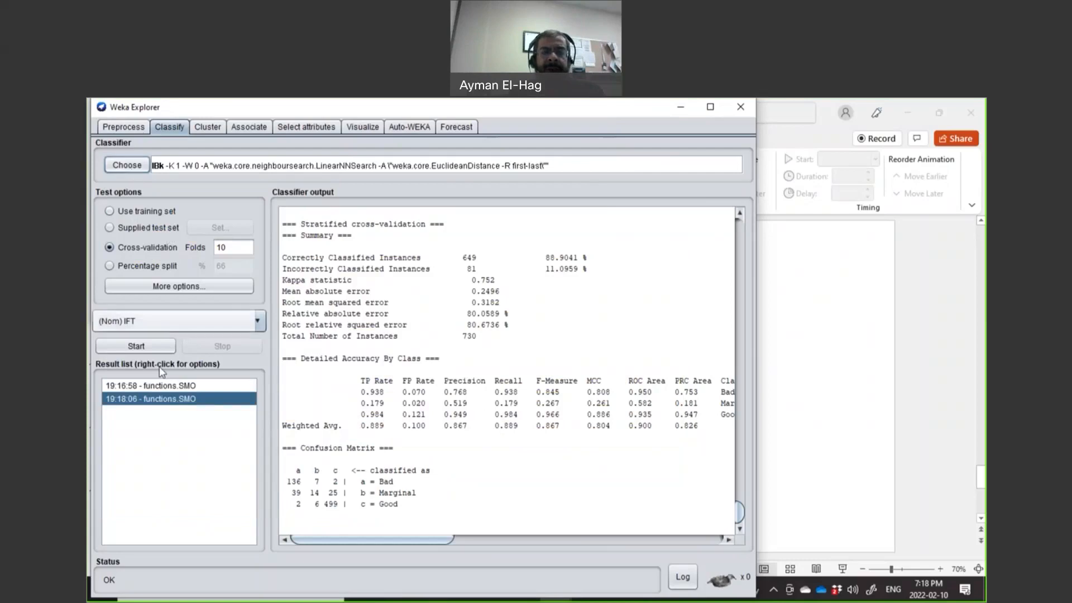
{"action": "left_click", "coordinate": [155, 345]}
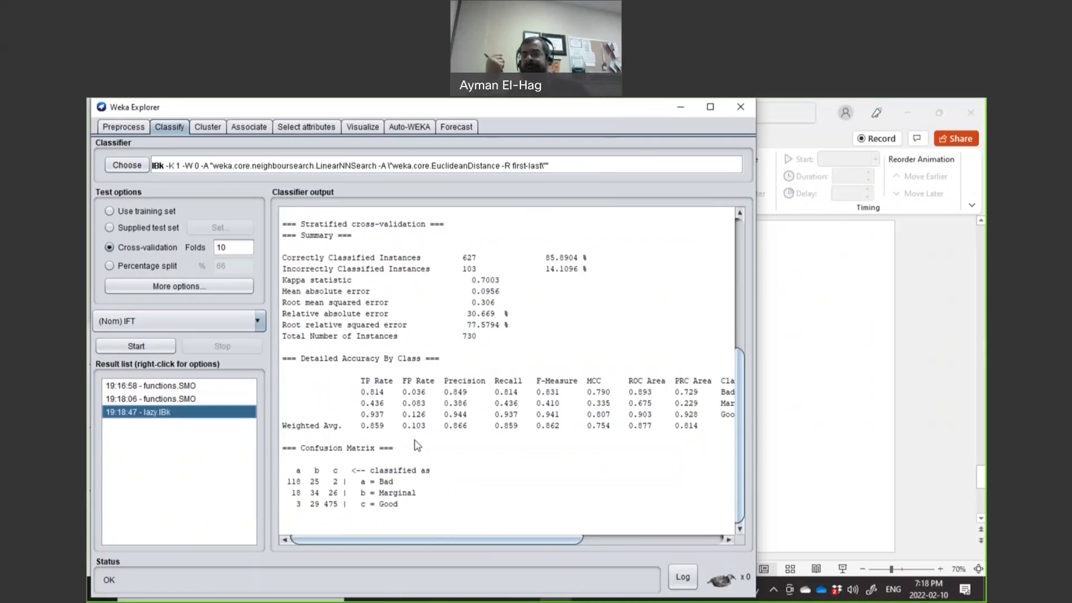
Step: Set the IBk classifier's KNN value to 3 and rerun the classification
{"action": "left_click", "coordinate": [160, 168]}
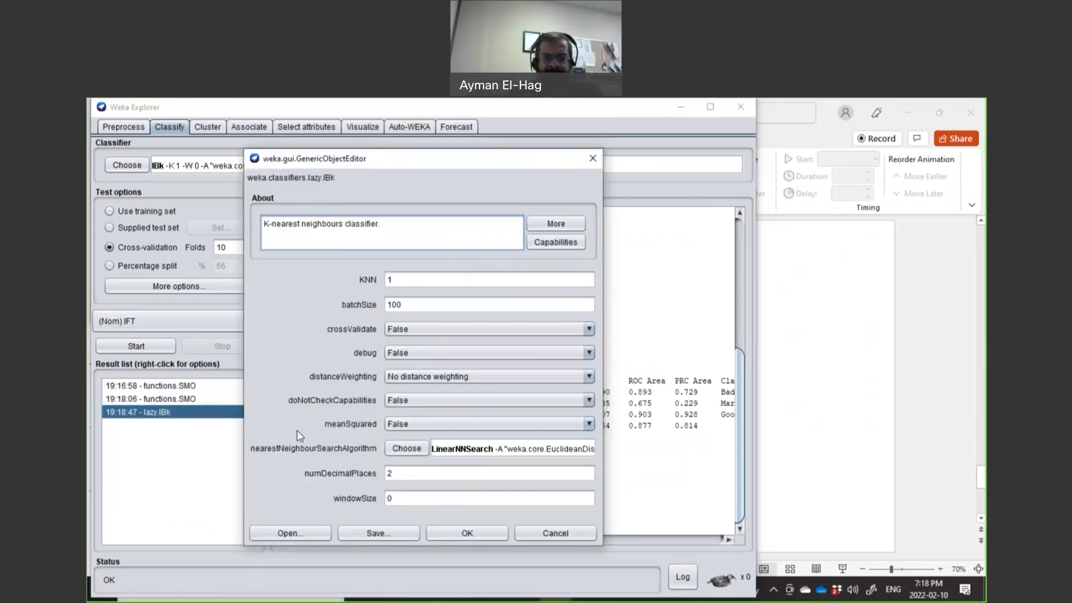
{"action": "double_click", "coordinate": [389, 279]}
{"action": "type", "text": "3"}
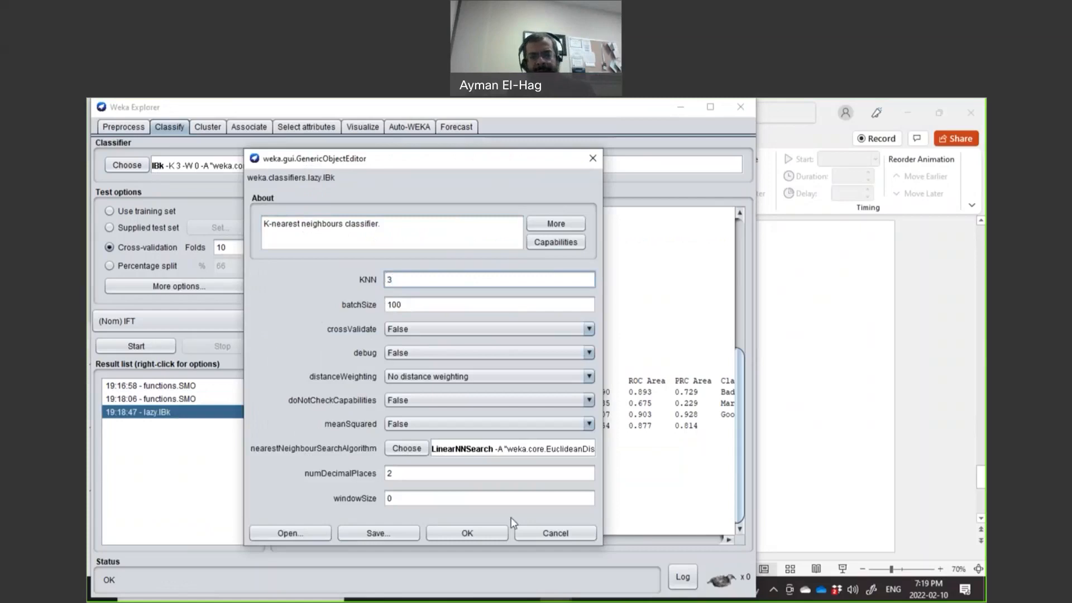
{"action": "left_click", "coordinate": [483, 533]}
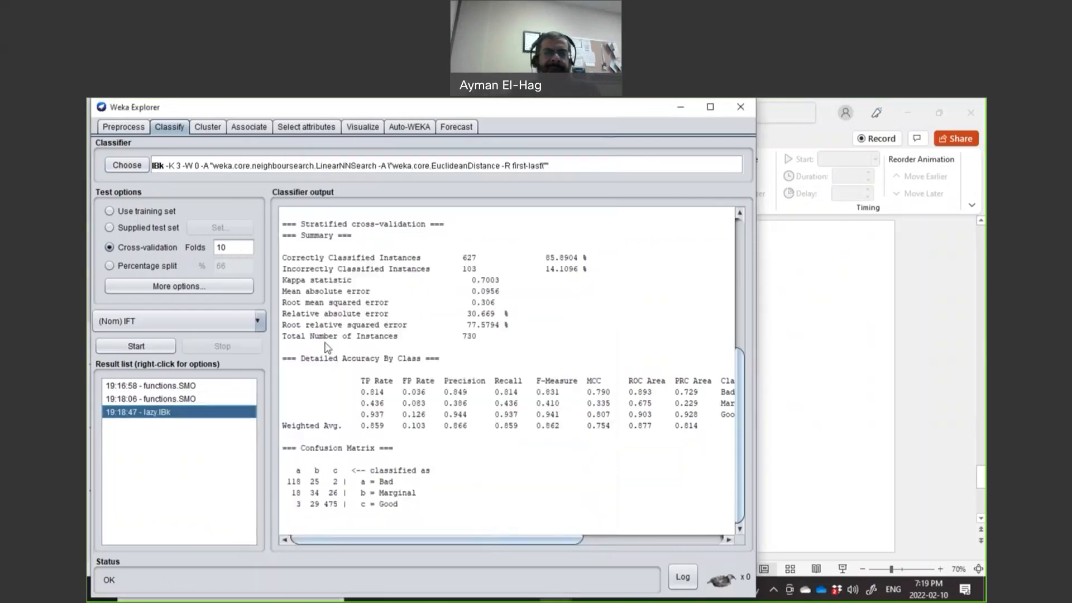
{"action": "left_click", "coordinate": [144, 347]}
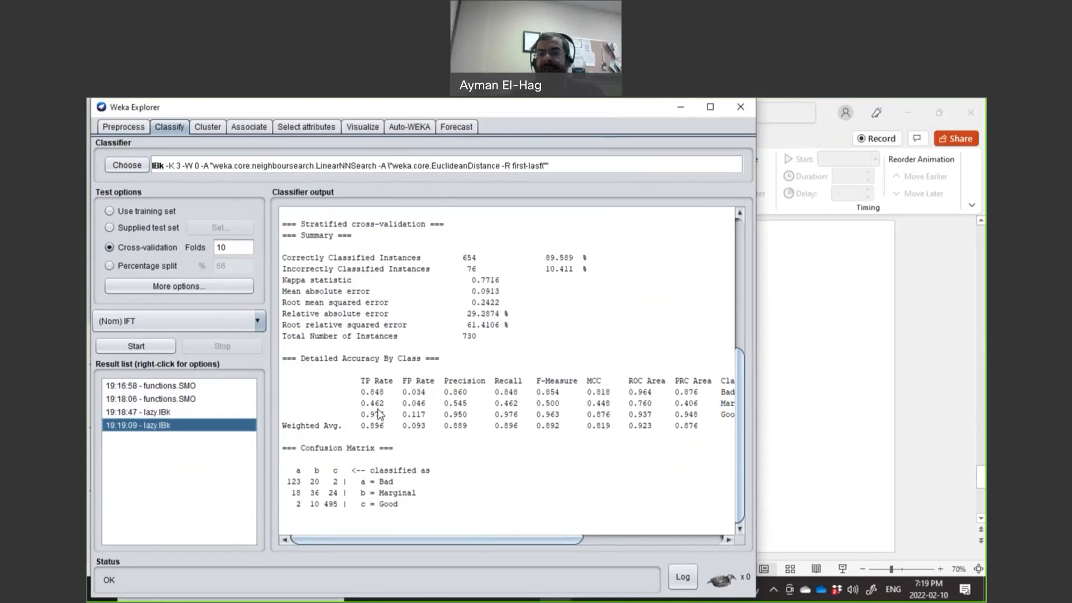
Step: Set the IBk classifier's KNN value to 5 and run the evaluation again
{"action": "left_click", "coordinate": [175, 170]}
{"action": "double_click", "coordinate": [415, 281]}
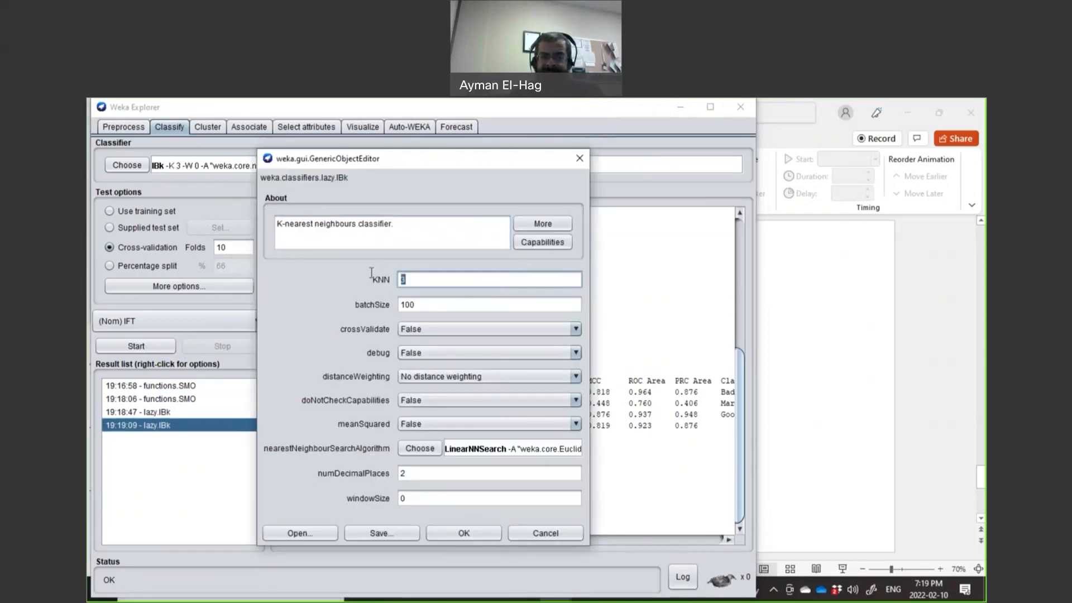
{"action": "type", "text": "5"}
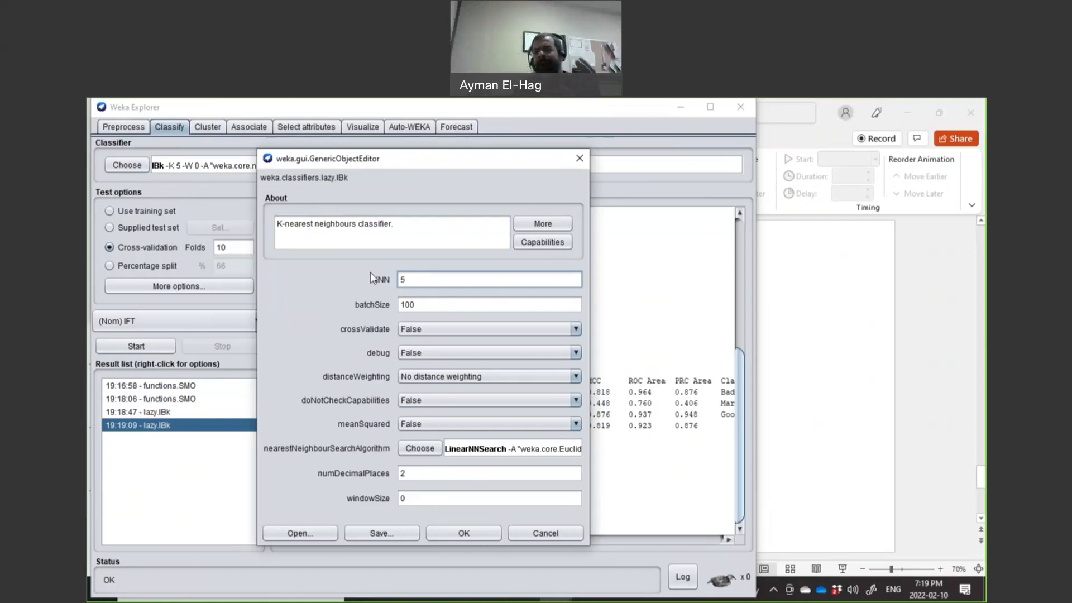
{"action": "left_click", "coordinate": [478, 534]}
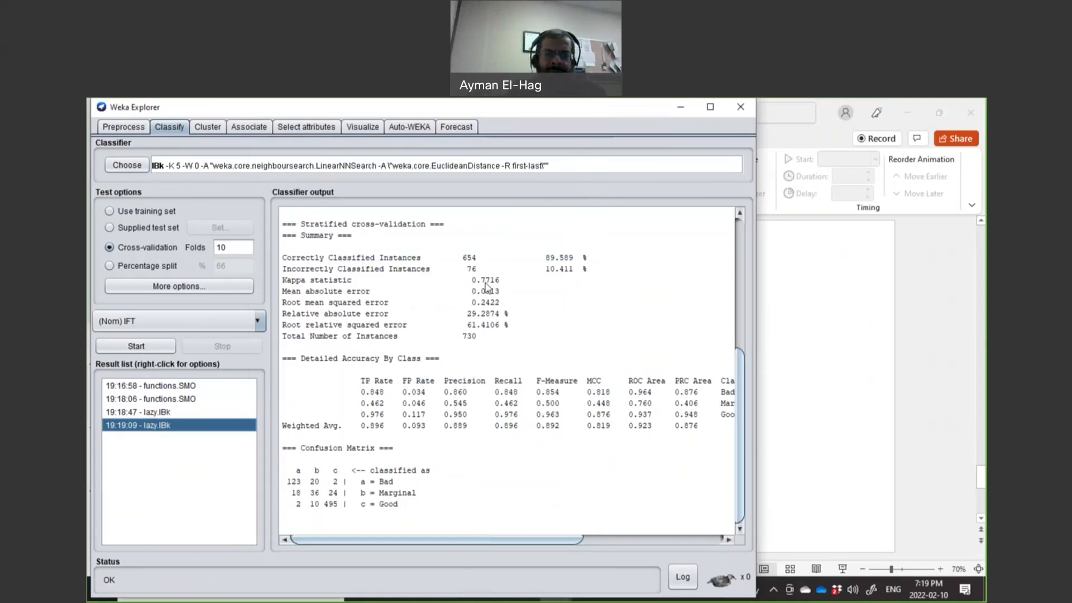
{"action": "left_click", "coordinate": [124, 352]}
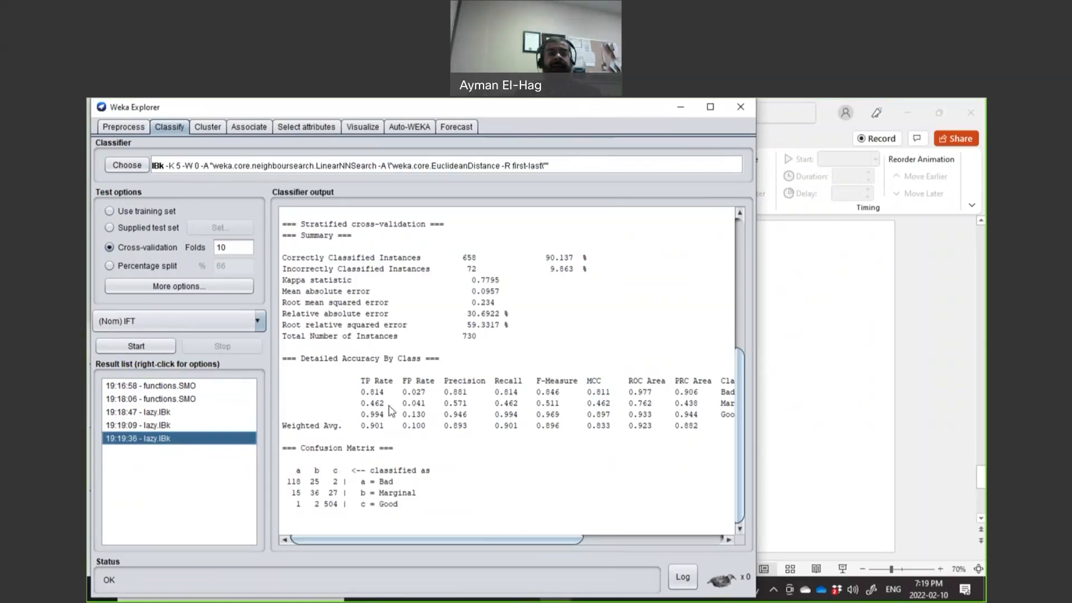
Step: Switch the classifier to the J48 decision tree and run it with its default settings
{"action": "left_click", "coordinate": [140, 166]}
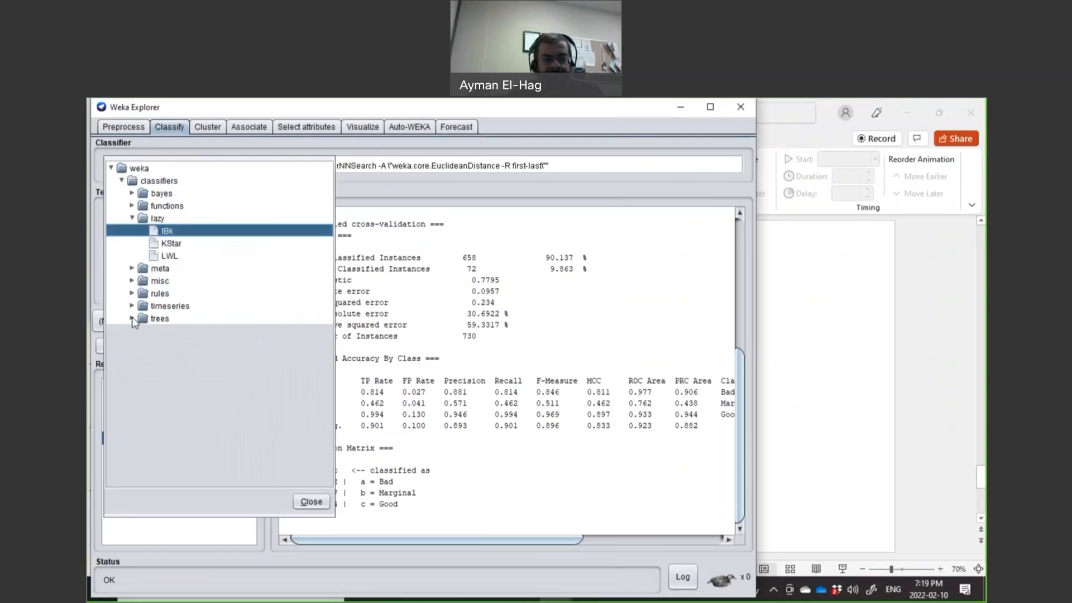
{"action": "left_click", "coordinate": [132, 218]}
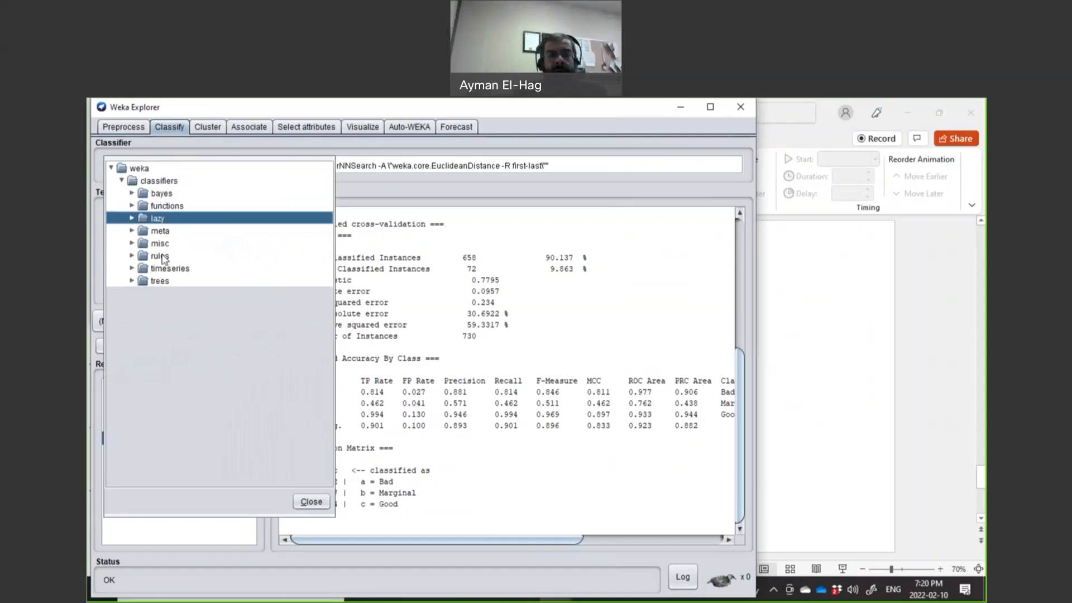
{"action": "left_click", "coordinate": [132, 281]}
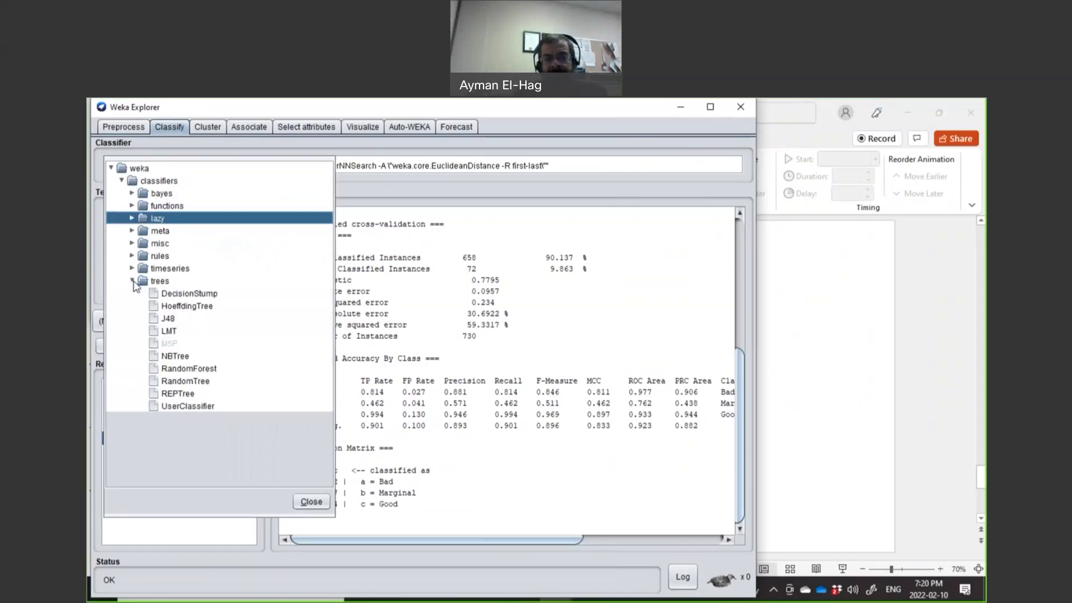
{"action": "left_click", "coordinate": [167, 318]}
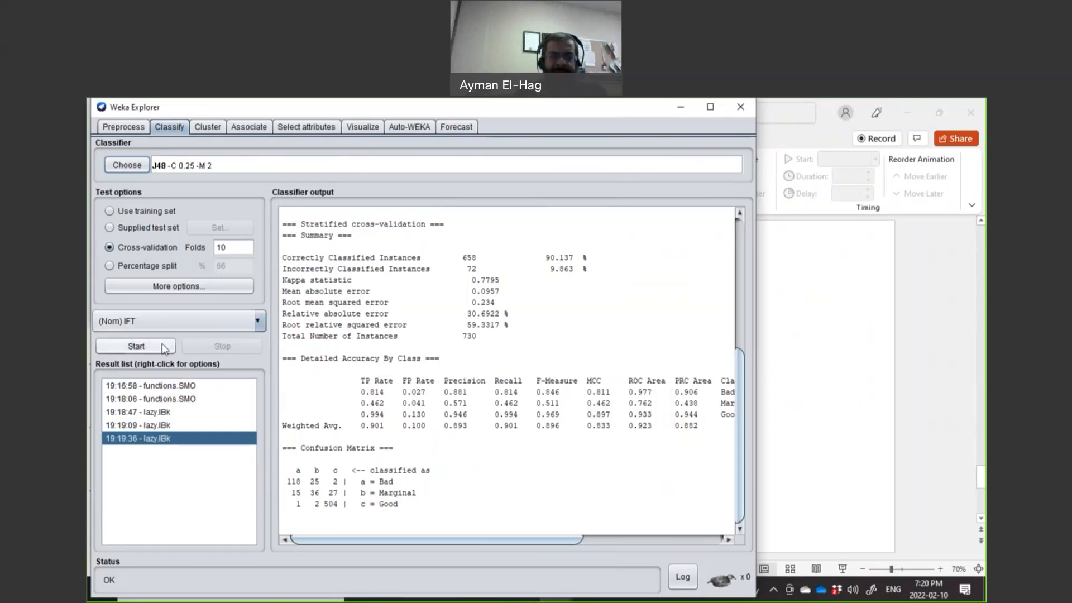
{"action": "left_click", "coordinate": [162, 346]}
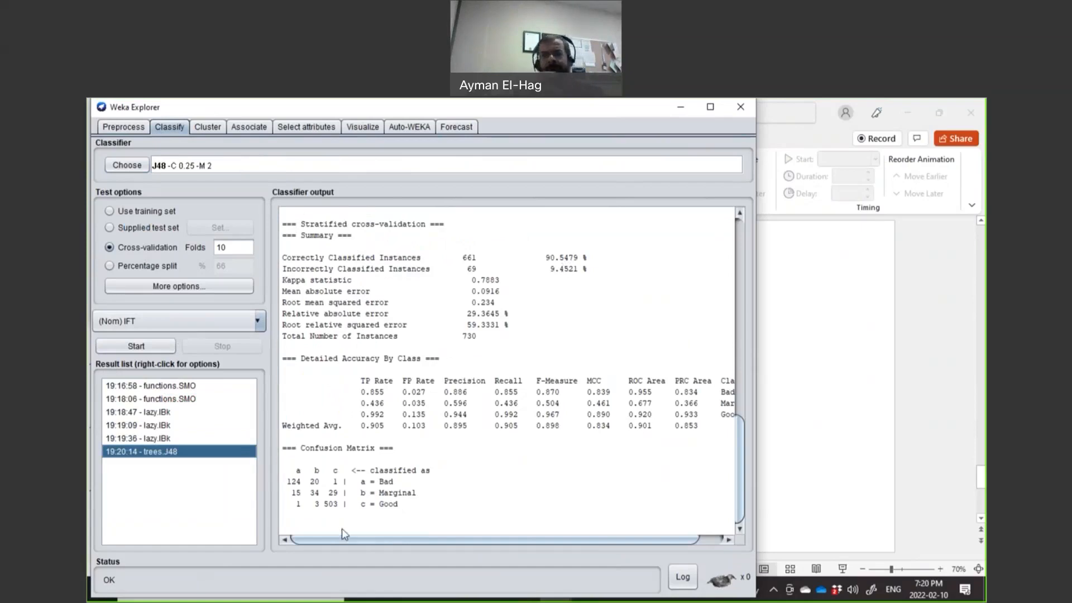
Step: Visualize the decision tree of the J48 result in a maximized window and fit it to the screen
{"action": "right_click", "coordinate": [171, 459]}
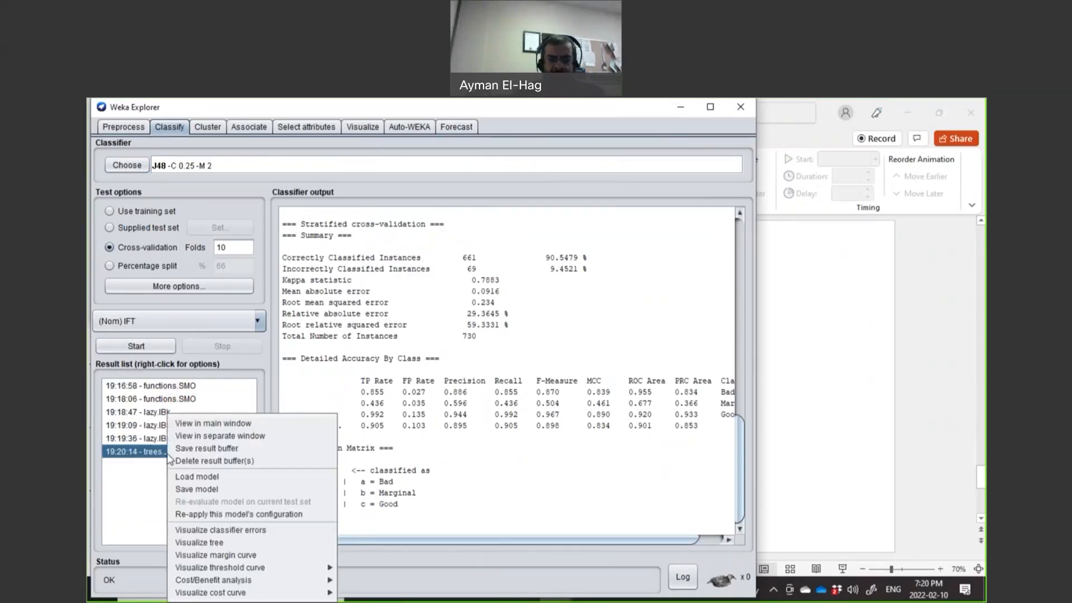
{"action": "left_click", "coordinate": [226, 544]}
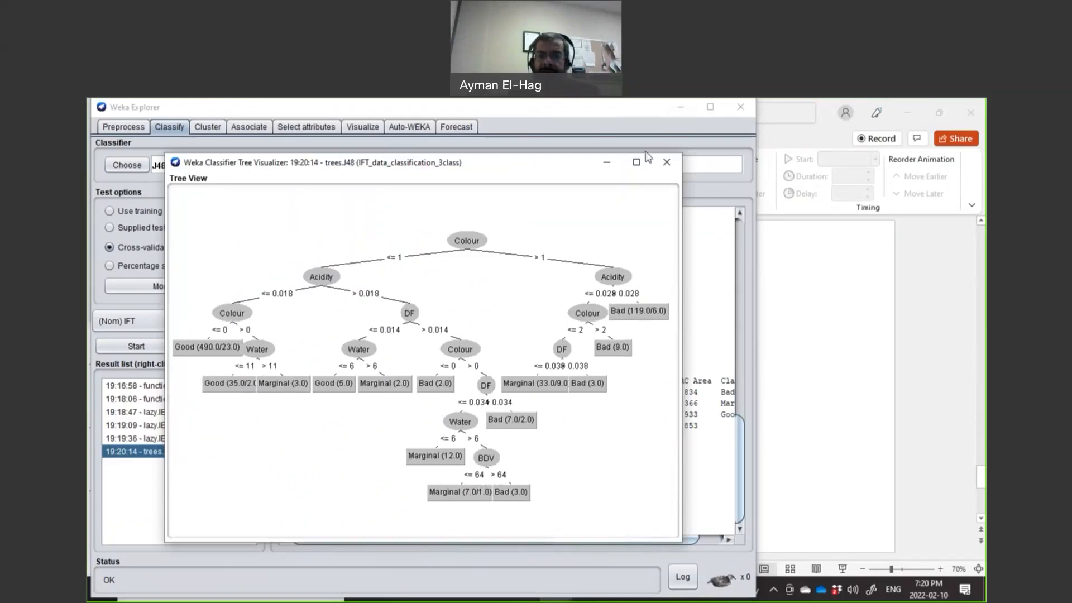
{"action": "left_click", "coordinate": [636, 161]}
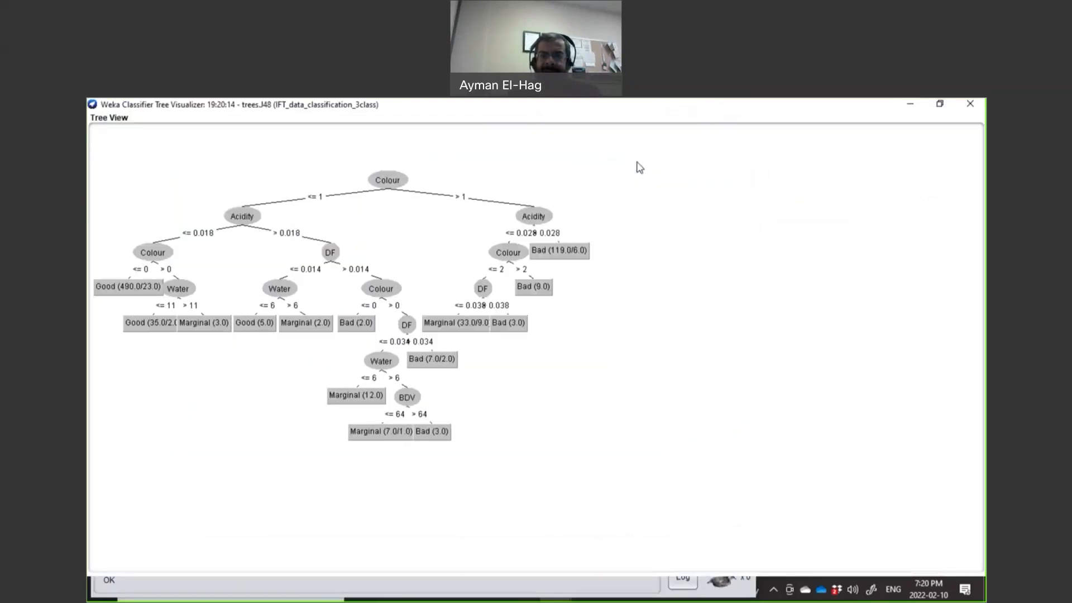
{"action": "right_click", "coordinate": [519, 408]}
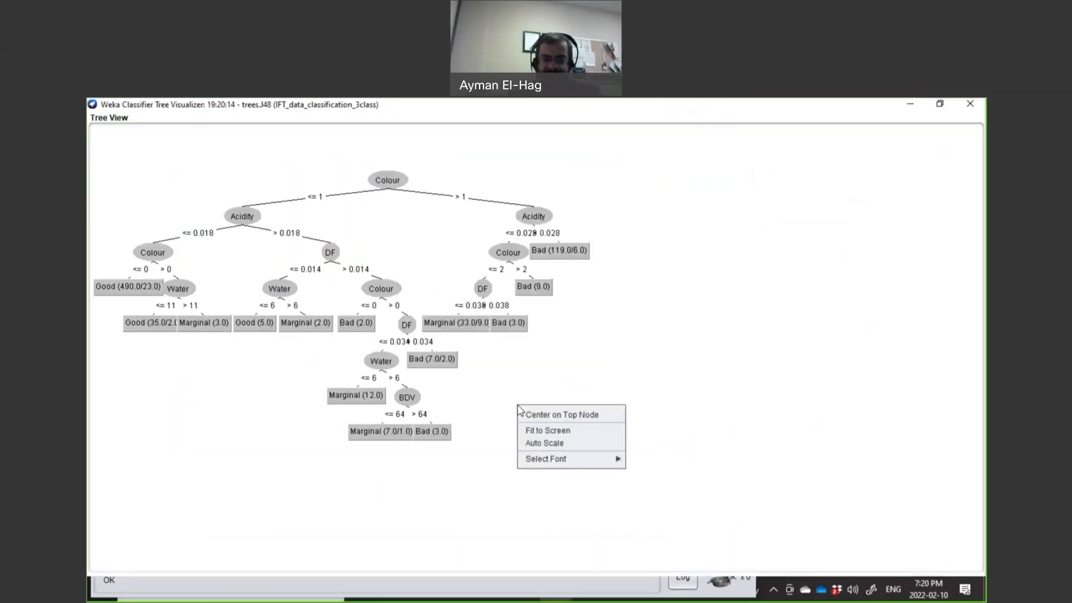
{"action": "left_click", "coordinate": [545, 431]}
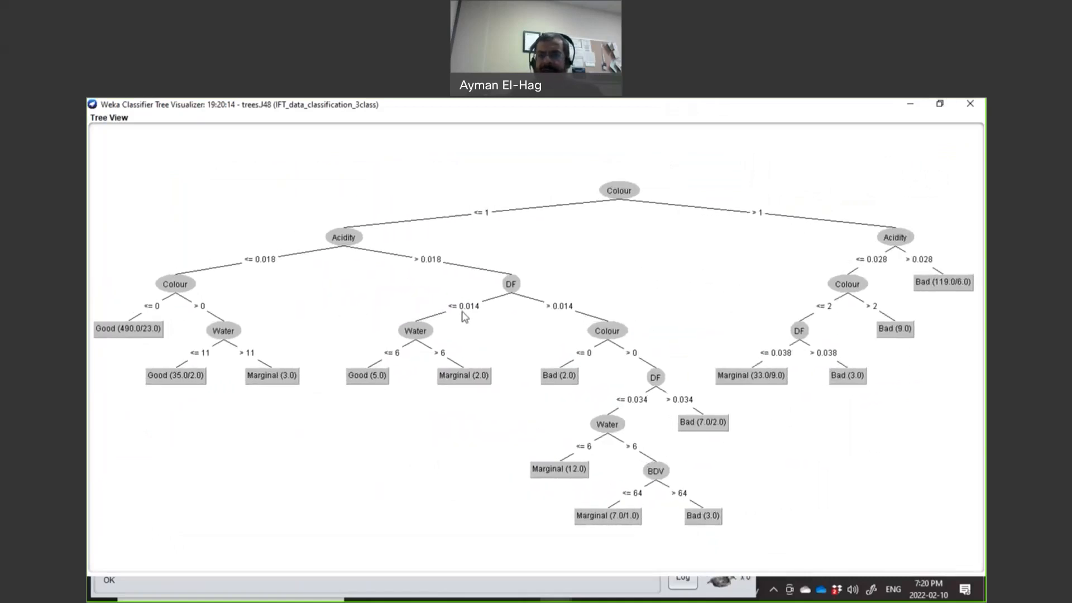